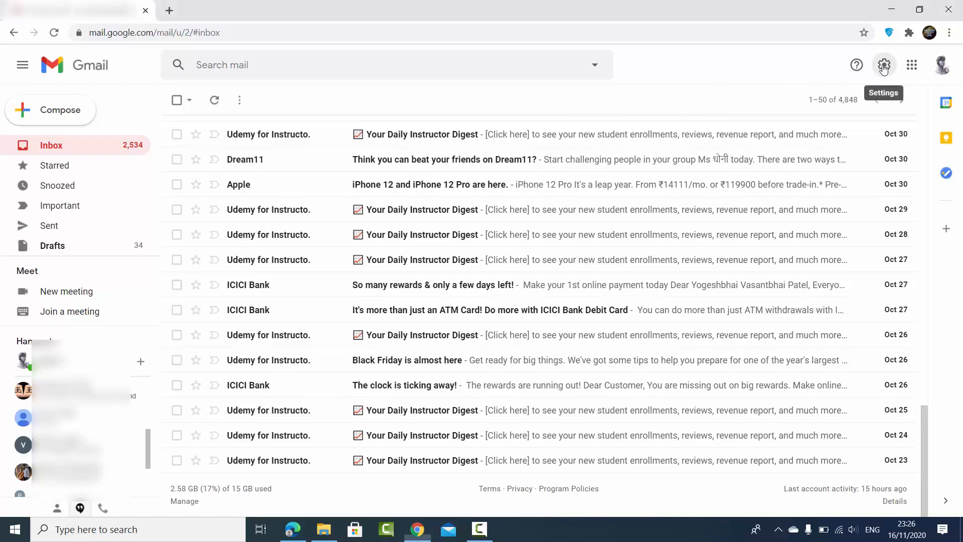
- Open the full Gmail settings and go to the Signature section of the general settings
left_click(884, 67)
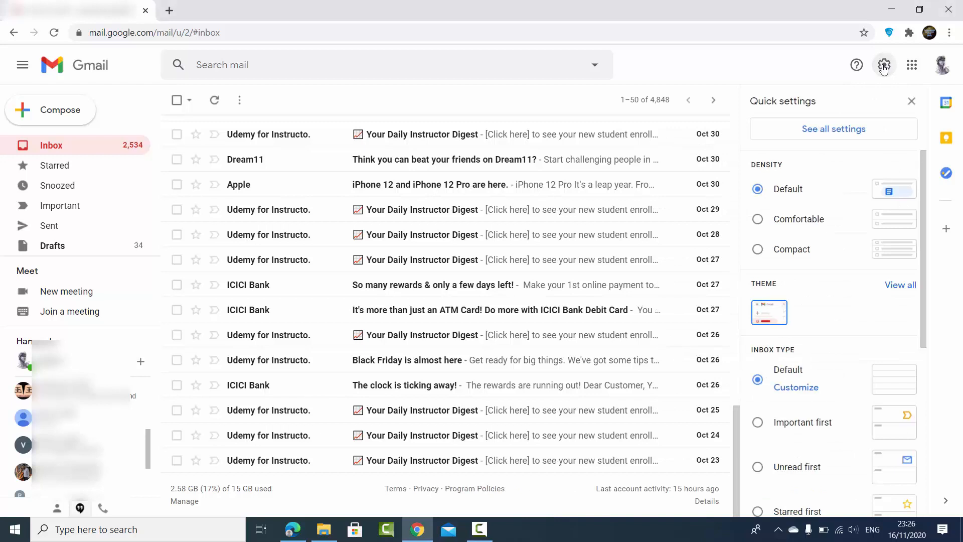
left_click(811, 131)
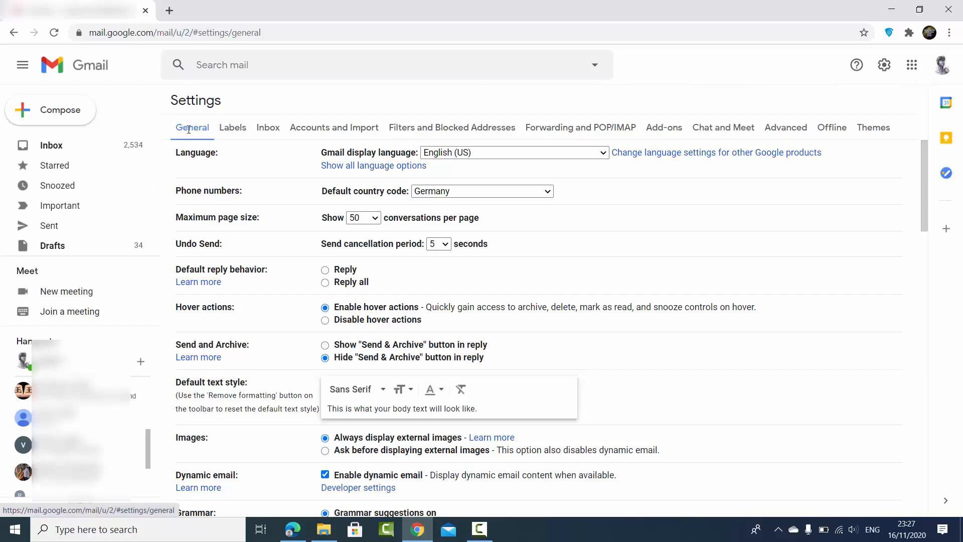
scroll(296, 192, "down", 6)
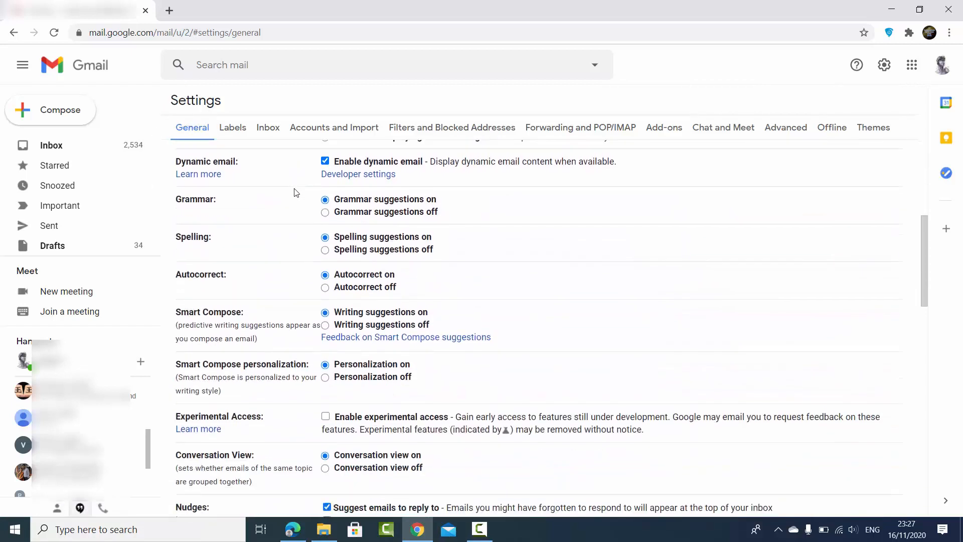
scroll(296, 192, "down", 8)
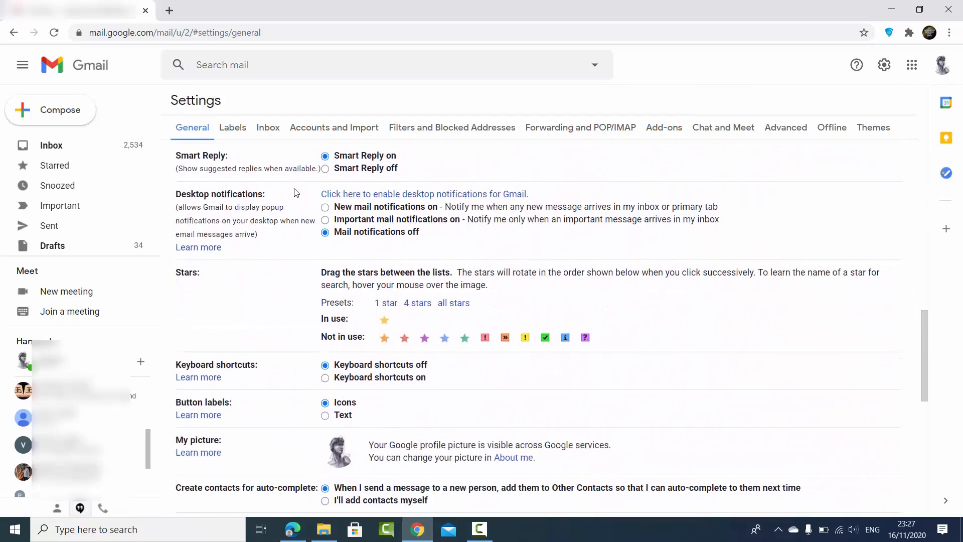
scroll(296, 192, "down", 6)
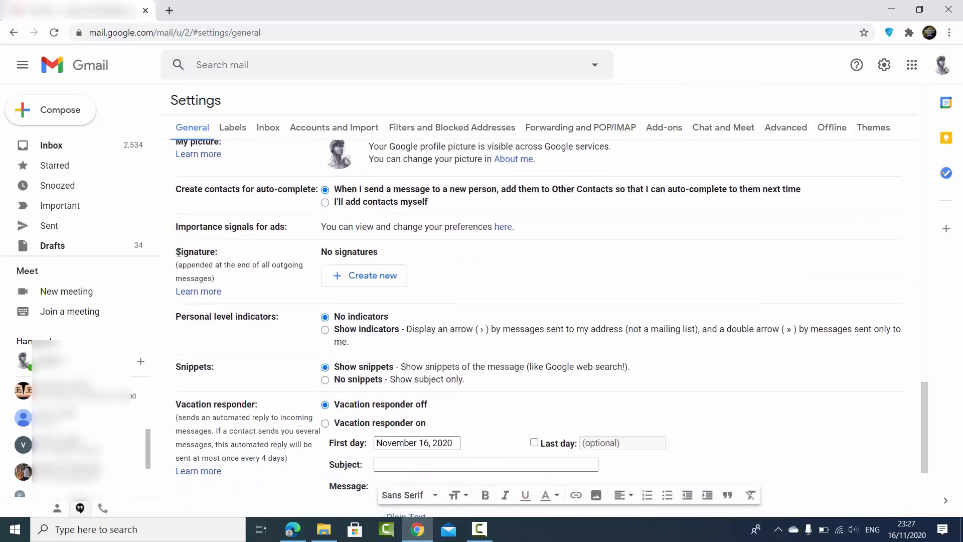
left_click_drag(178, 252, 221, 256)
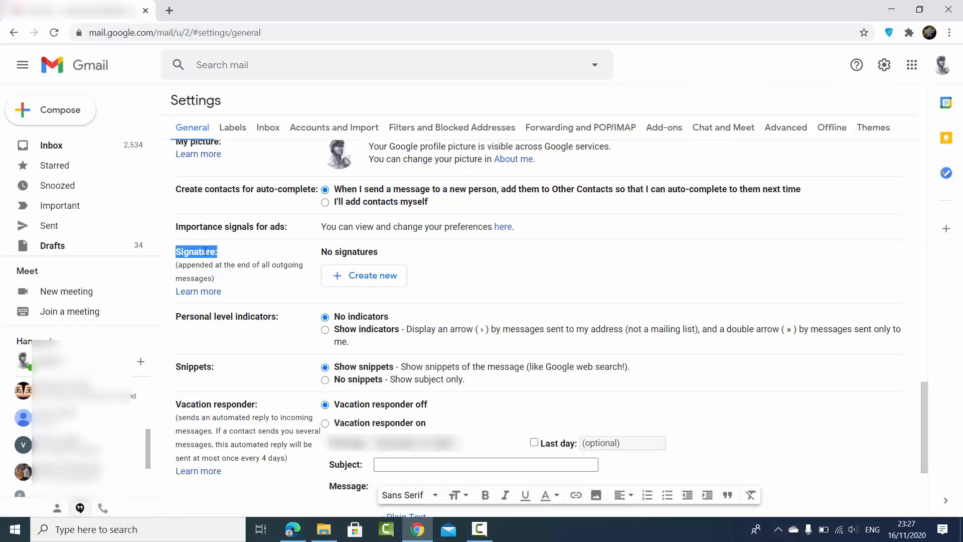
- Create a new signature named "codebind"
left_click(352, 281)
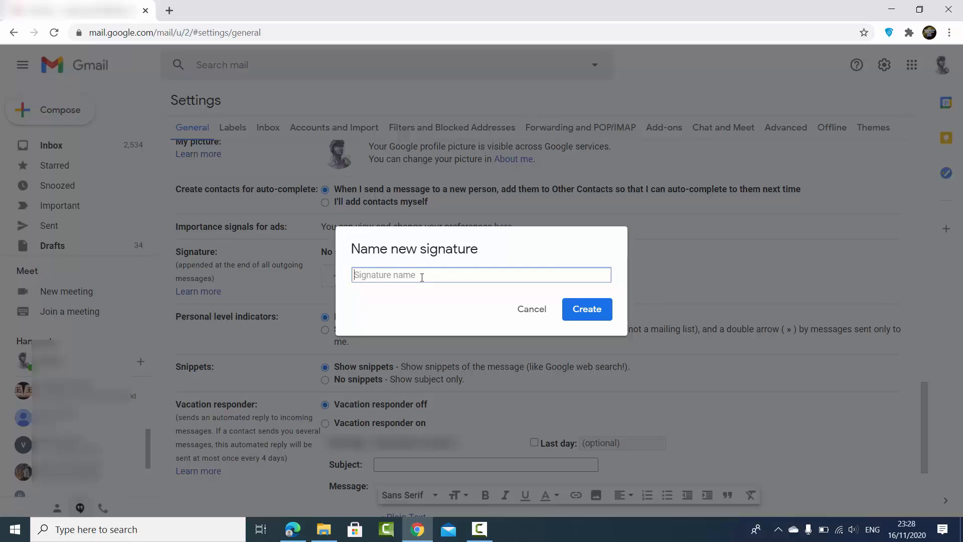
type("codebind")
left_click(588, 311)
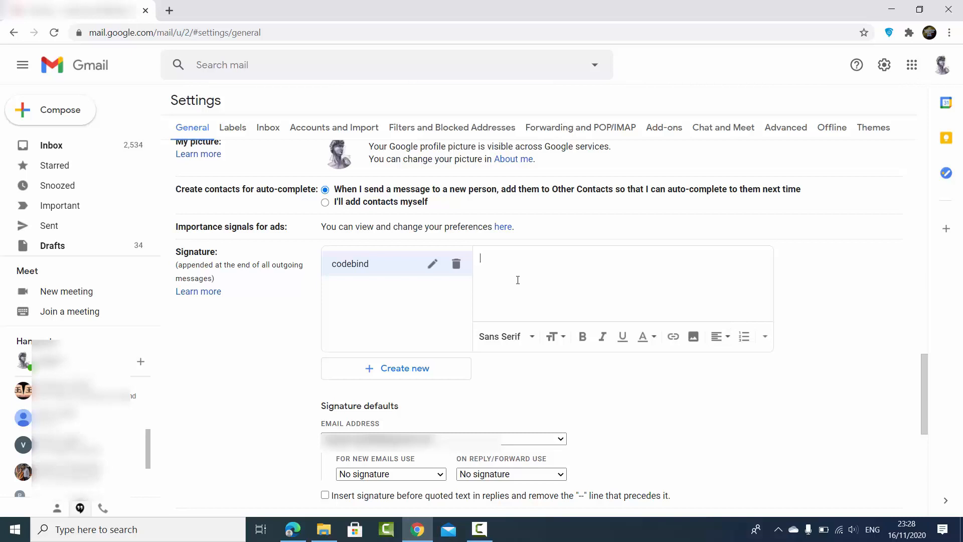
- Enter "Codebind.com" as the content of the codebind signature and make the text bold
type("debind.com")
double_click(515, 257)
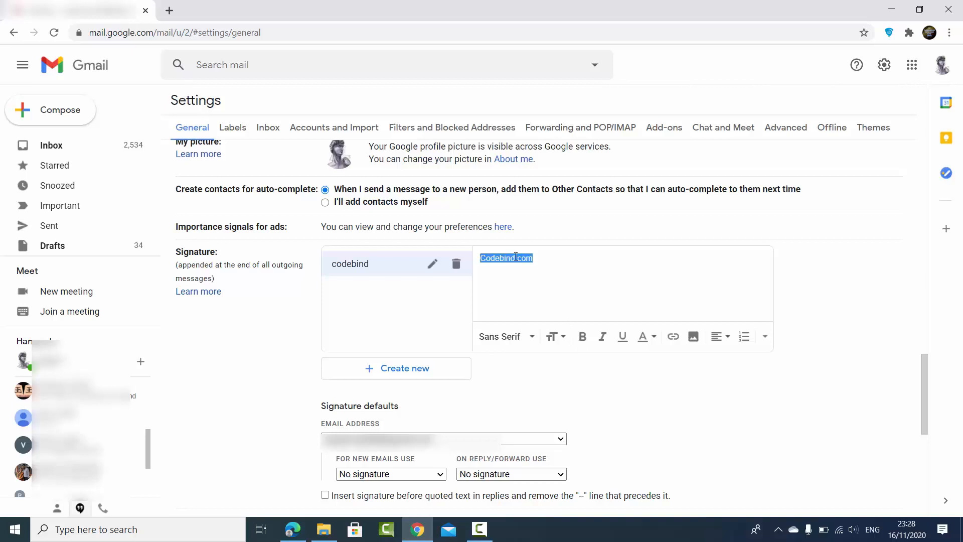
left_click(582, 336)
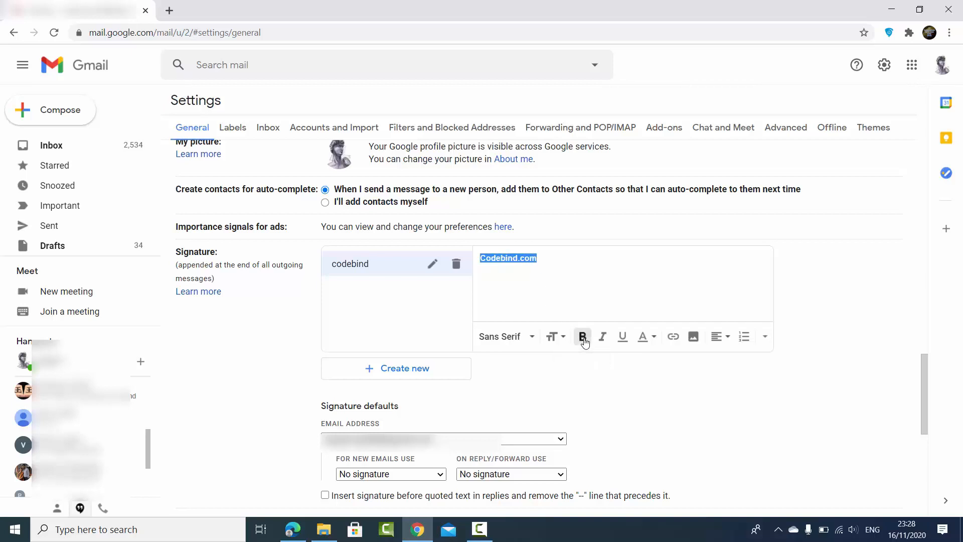
left_click(574, 268)
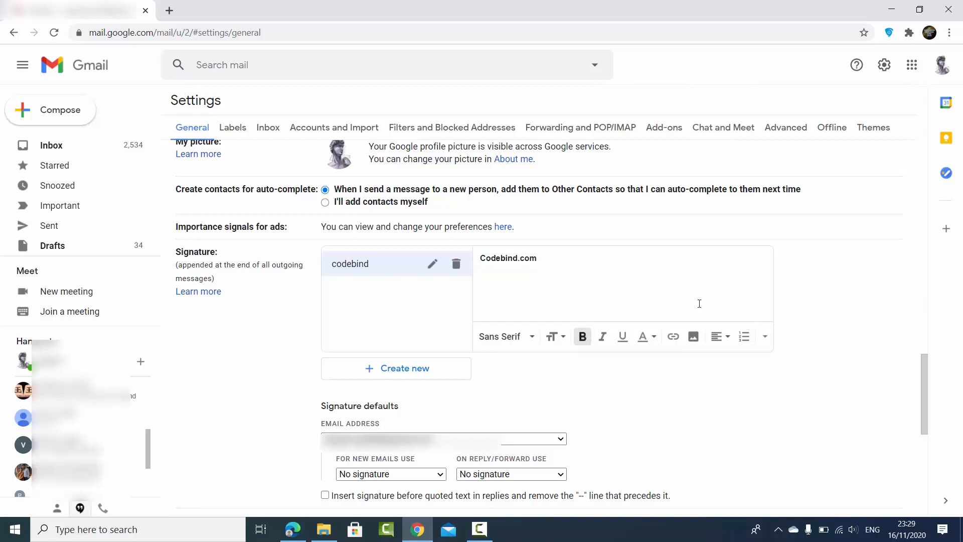
- Replace the signature text with the copied signature template containing a photo placeholder, contact details and social icons, and look it over
left_click_drag(480, 258, 525, 258)
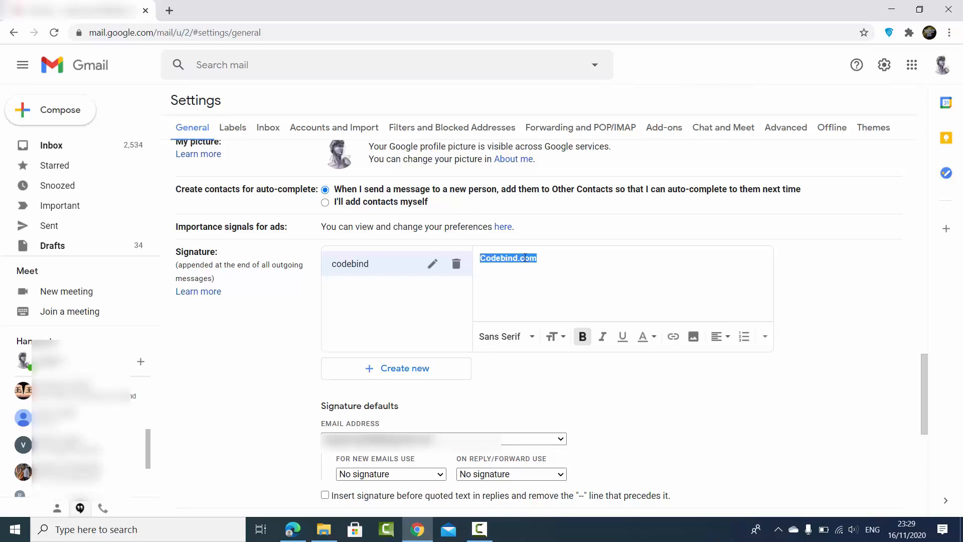
key("ctrl+v")
scroll(634, 285, "up", 6)
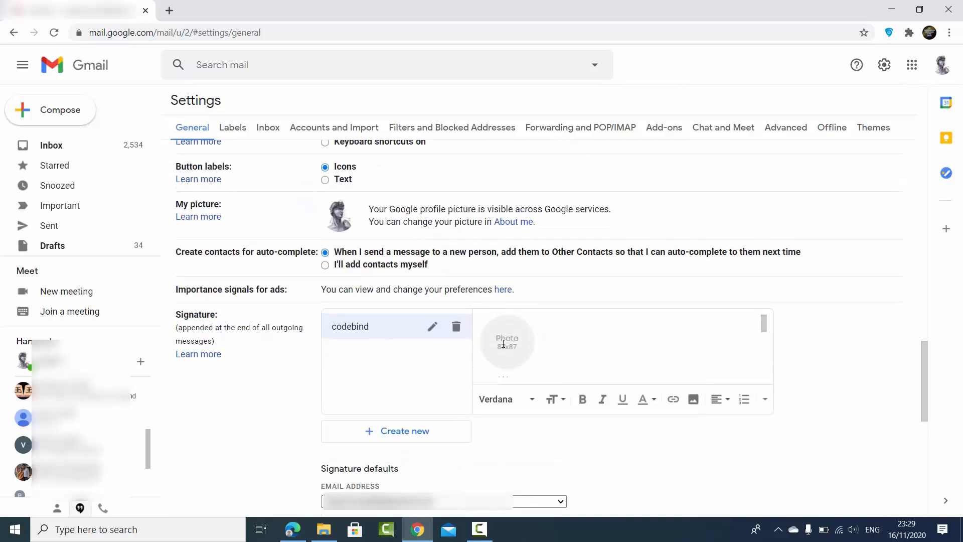
scroll(551, 358, "down", 5)
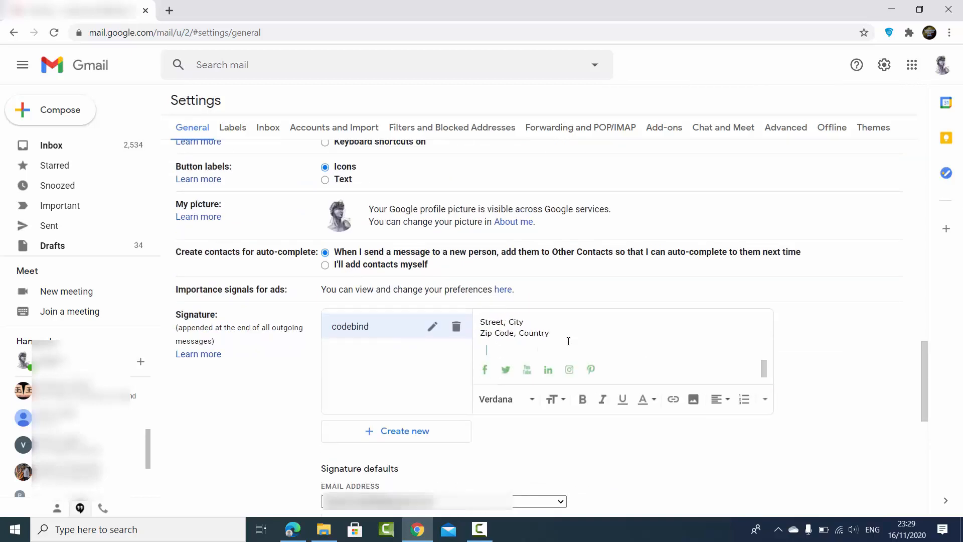
scroll(503, 349, "up", 5)
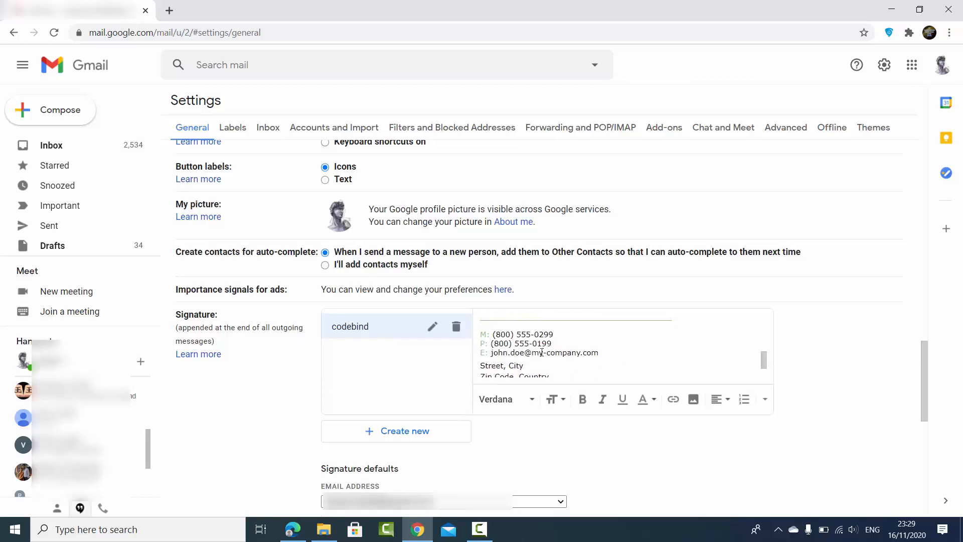
- Replace the round photo placeholder in the signature with the Programming Knowledge Hindi image
left_click(552, 349)
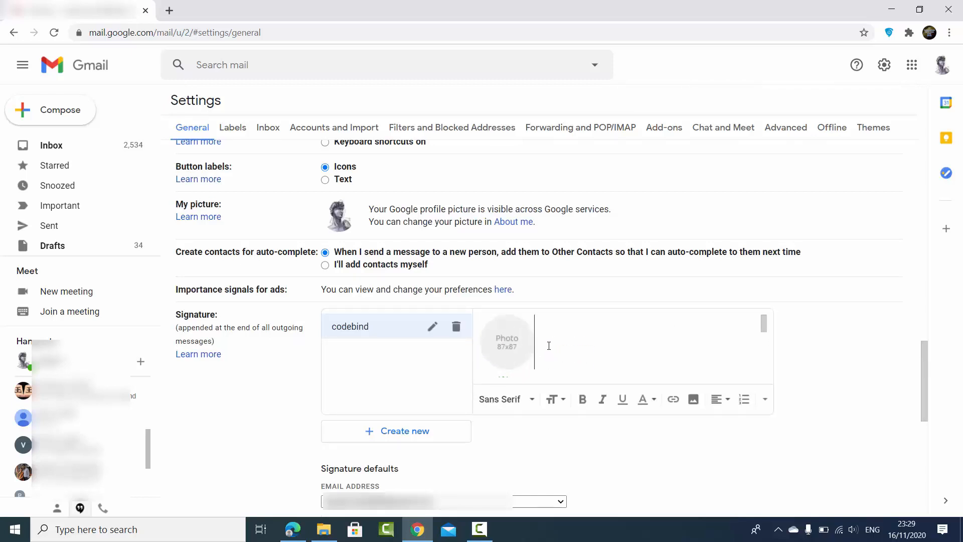
key("BackSpace")
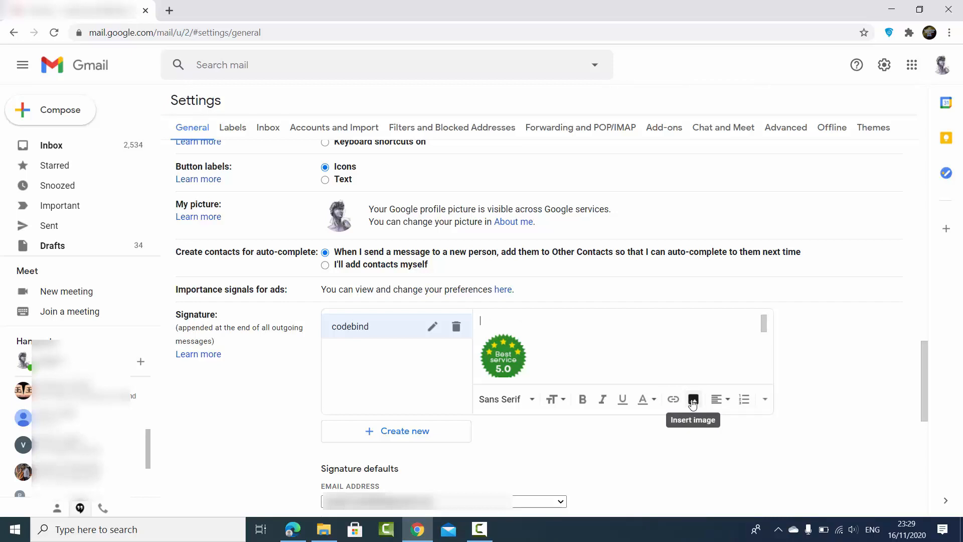
left_click(692, 403)
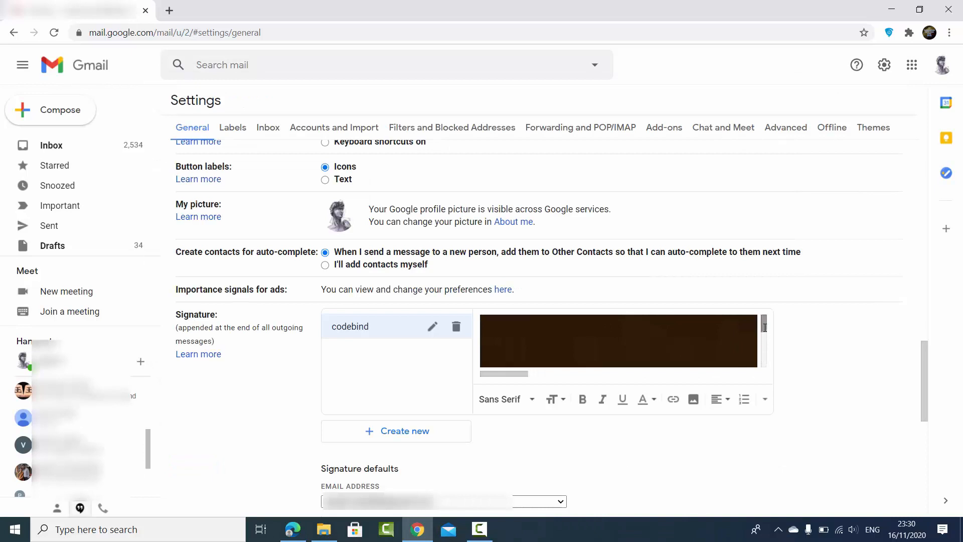
- Resize the inserted signature image to Small and check the signature's layout
left_click_drag(764, 331, 766, 335)
left_click(646, 333)
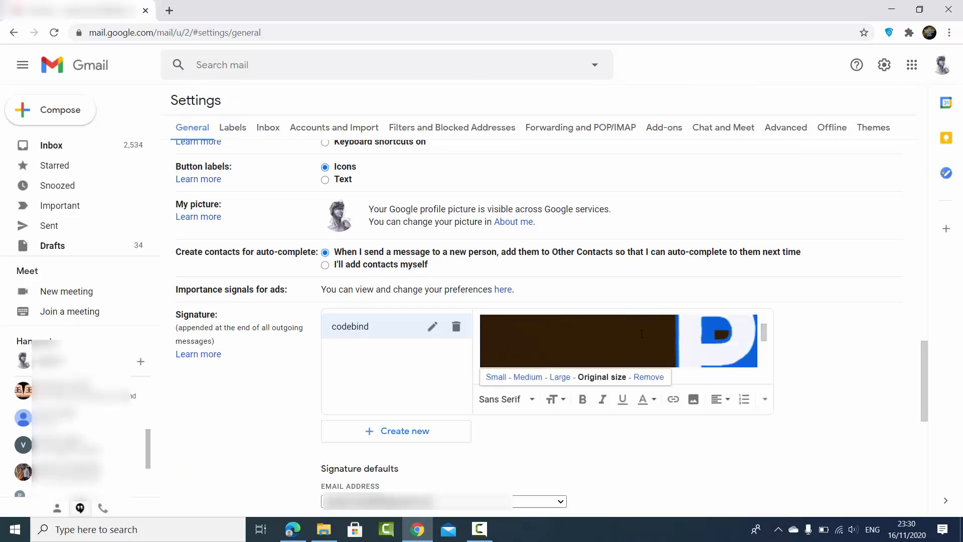
left_click(493, 380)
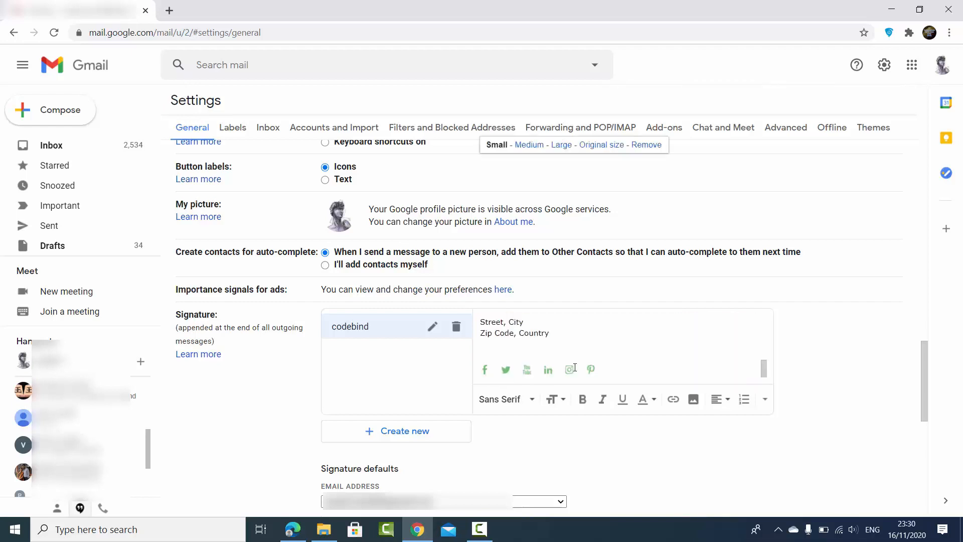
scroll(598, 350, "up", 5)
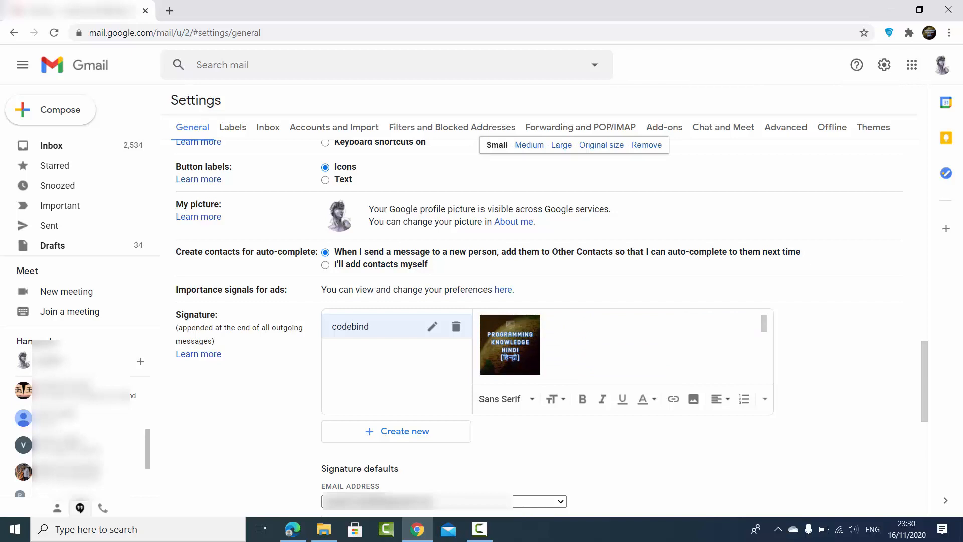
left_click(573, 337)
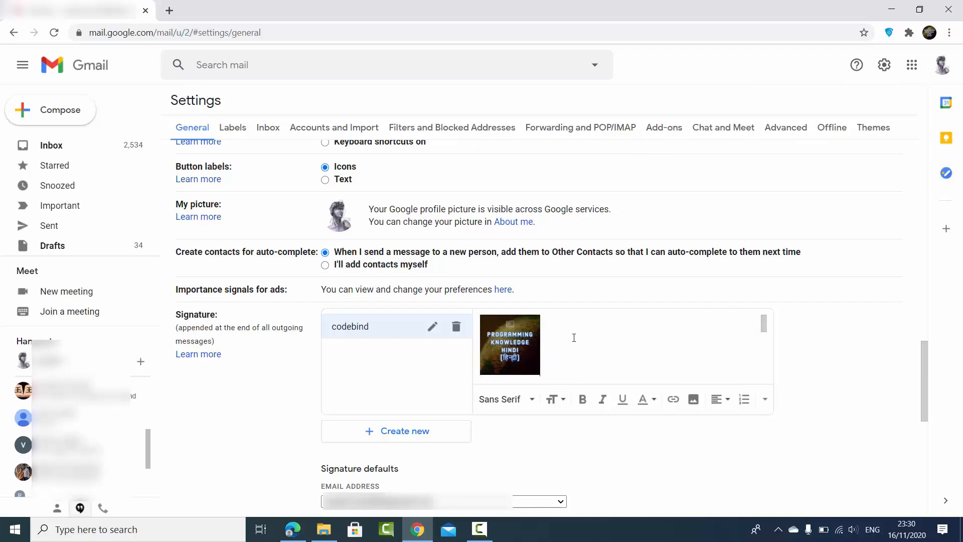
- Enable inserting the signature before quoted text in replies and set codebind as the default signature for new emails
scroll(573, 337, "down", 10)
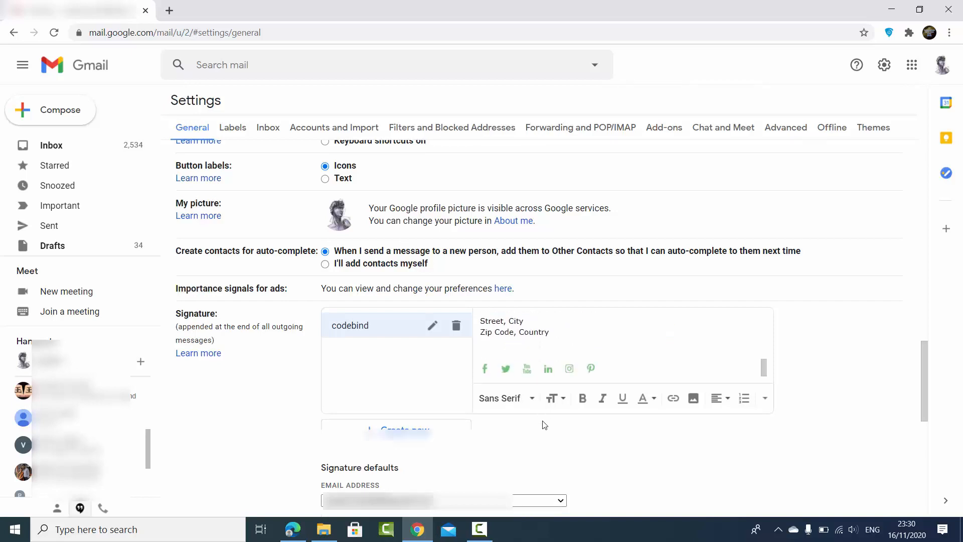
scroll(544, 424, "down", 1)
scroll(589, 407, "down", 1)
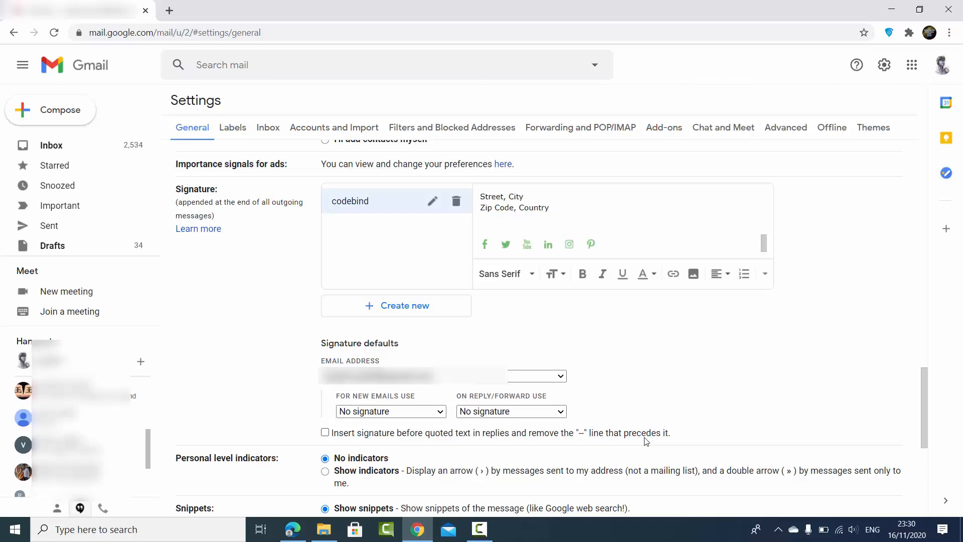
left_click(325, 432)
left_click(394, 411)
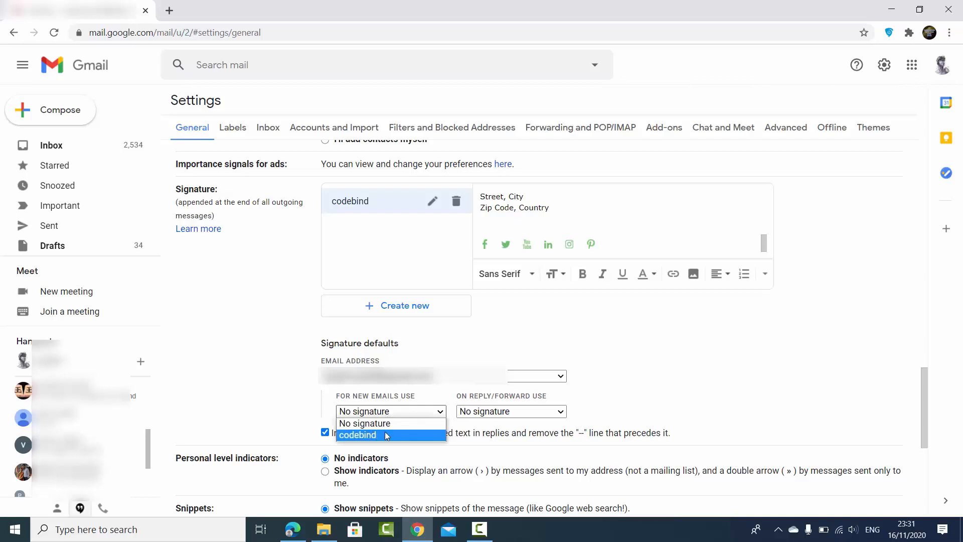
left_click(374, 435)
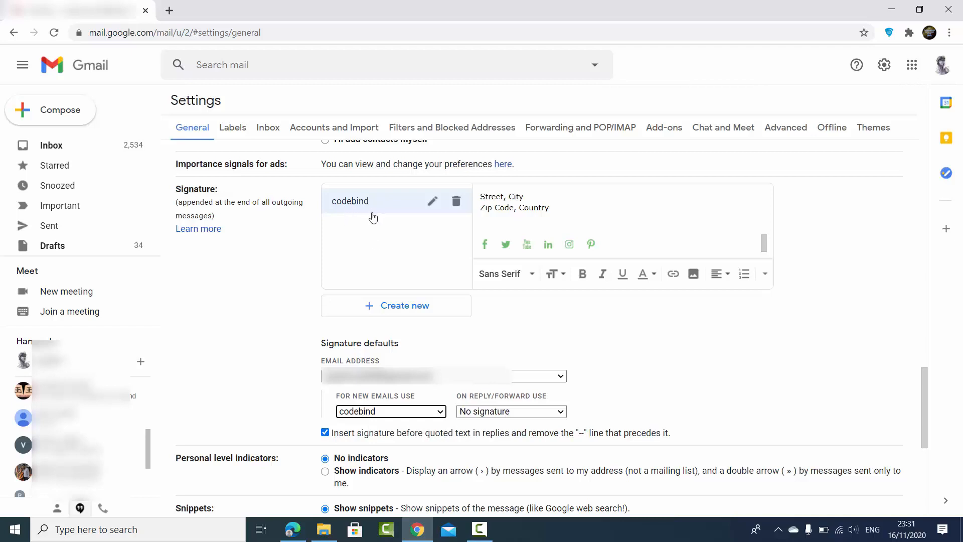
left_click(373, 414)
left_click(373, 433)
- Set codebind as the default signature on reply/forward and save the settings changes
left_click(509, 412)
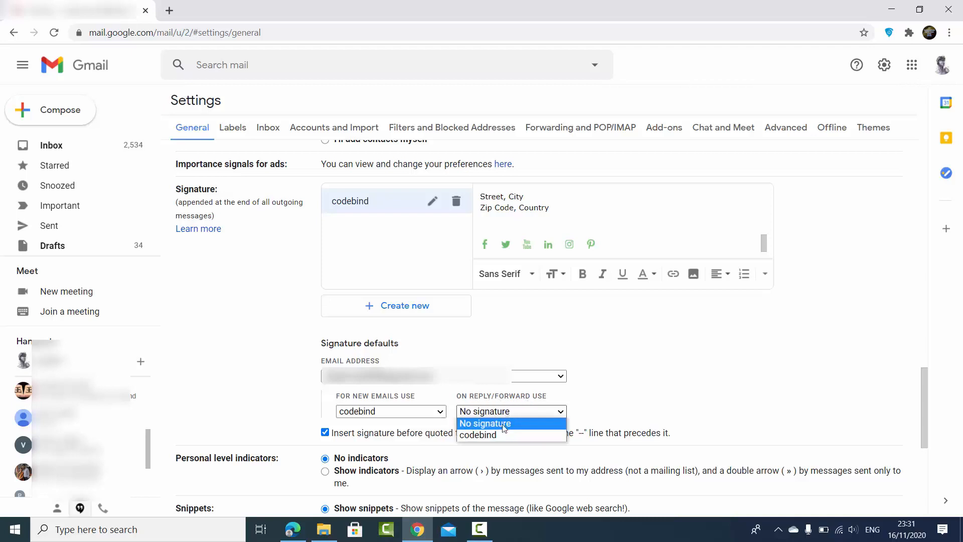
left_click(492, 436)
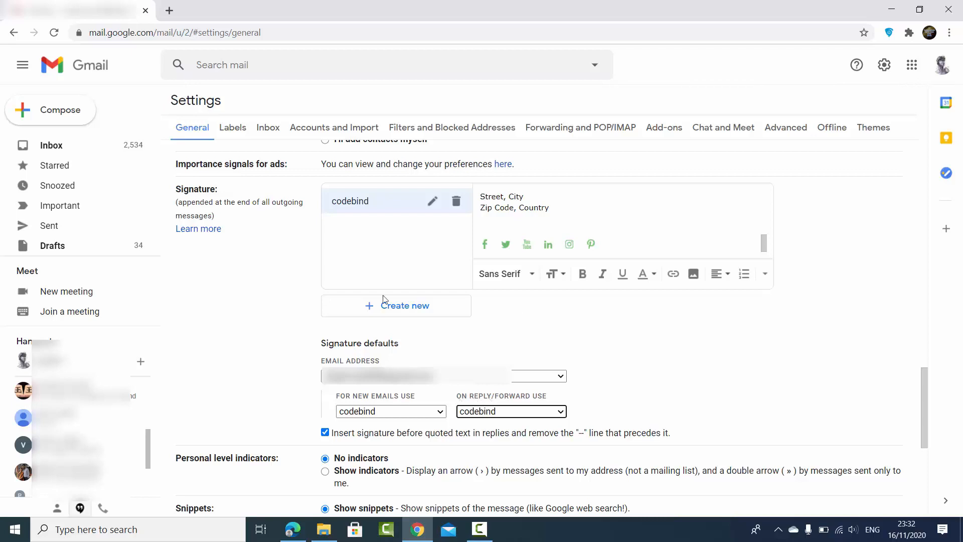
scroll(546, 359, "up", 1)
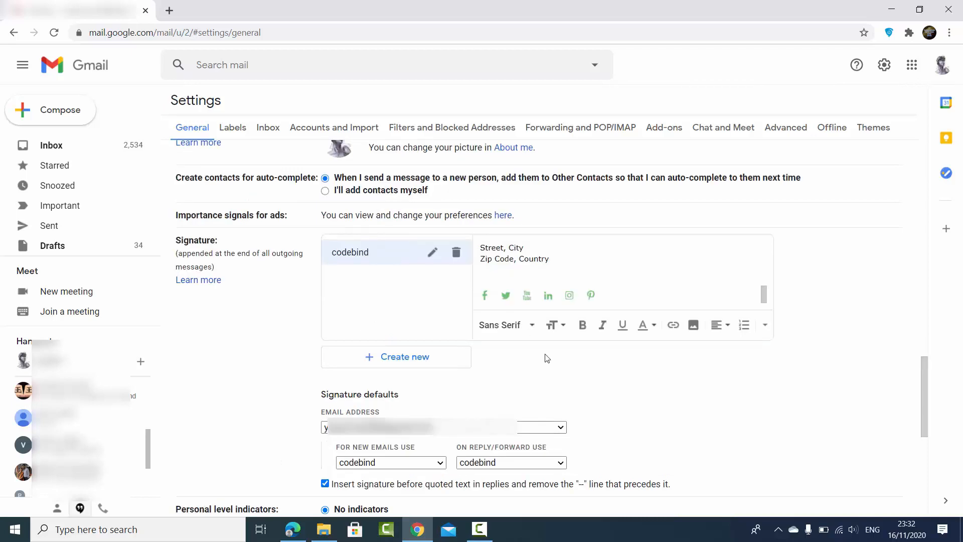
scroll(545, 359, "down", 5)
scroll(546, 357, "down", 3)
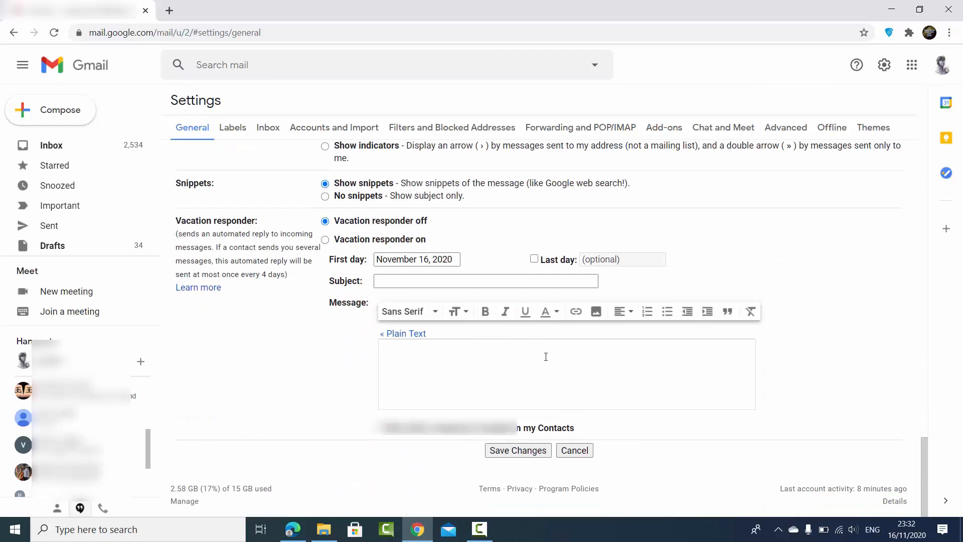
left_click(512, 451)
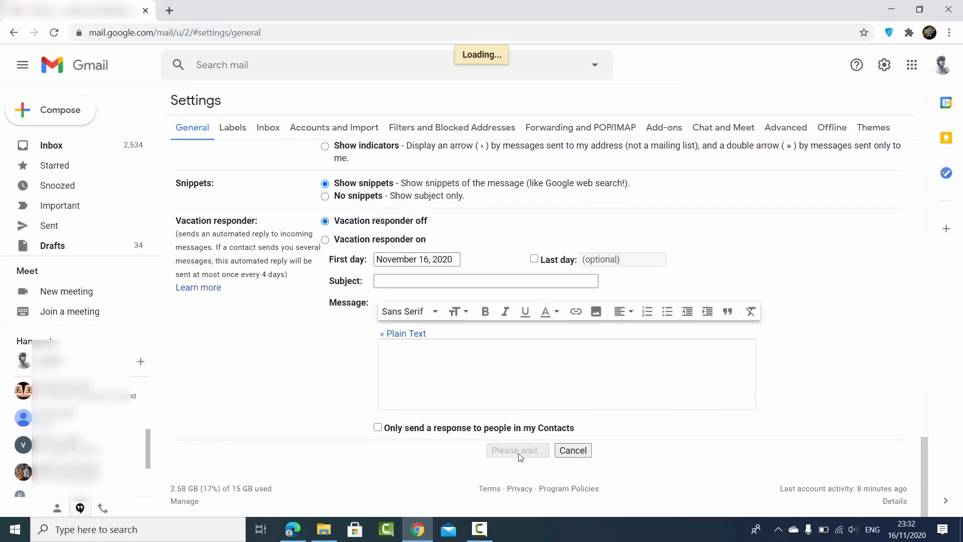
- Start a new message and examine the signature inserted in its body from the image down to the social icons
left_click(71, 114)
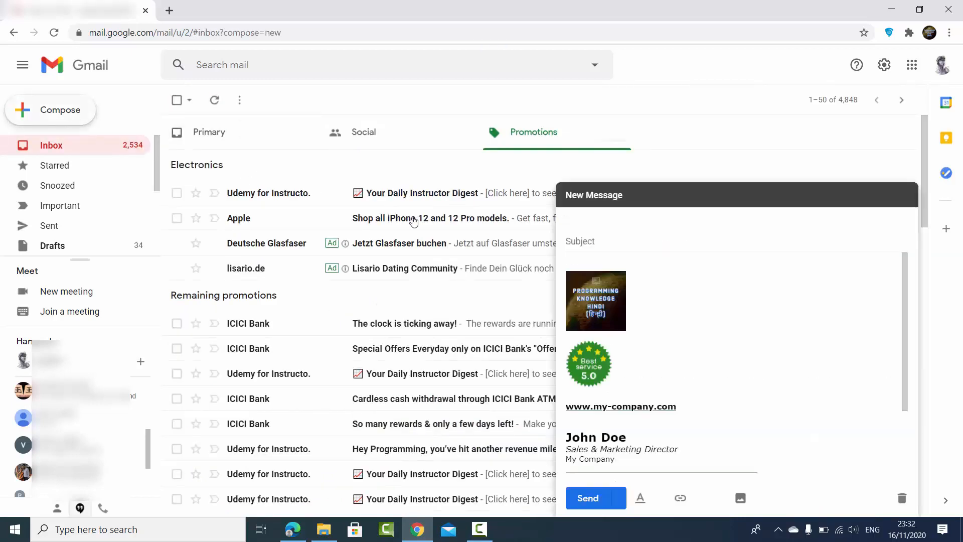
left_click(55, 109)
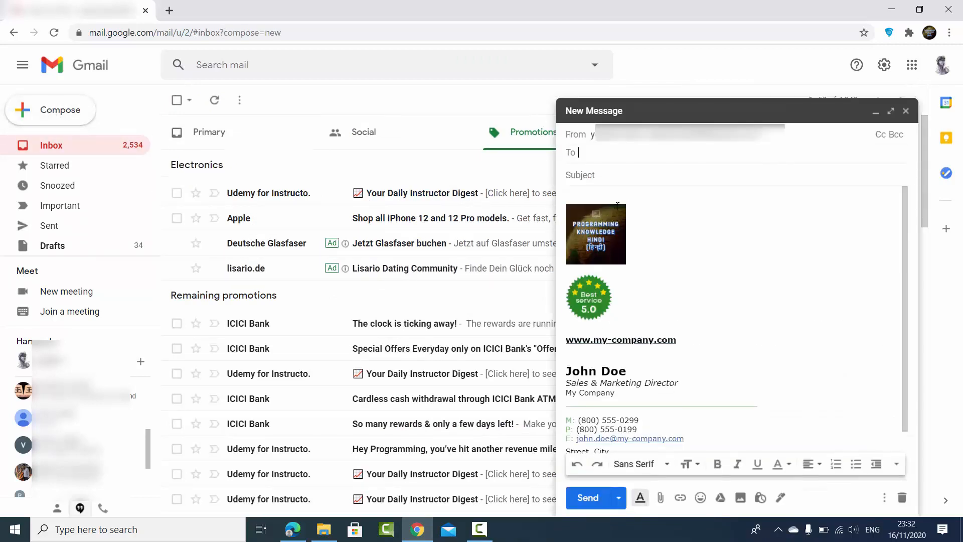
left_click(625, 336)
scroll(618, 292, "down", 2)
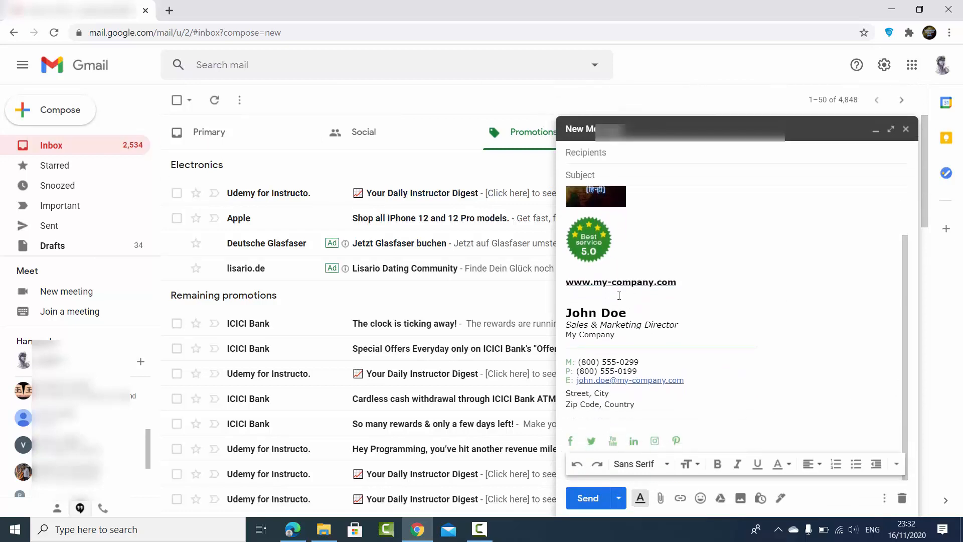
scroll(618, 296, "up", 2)
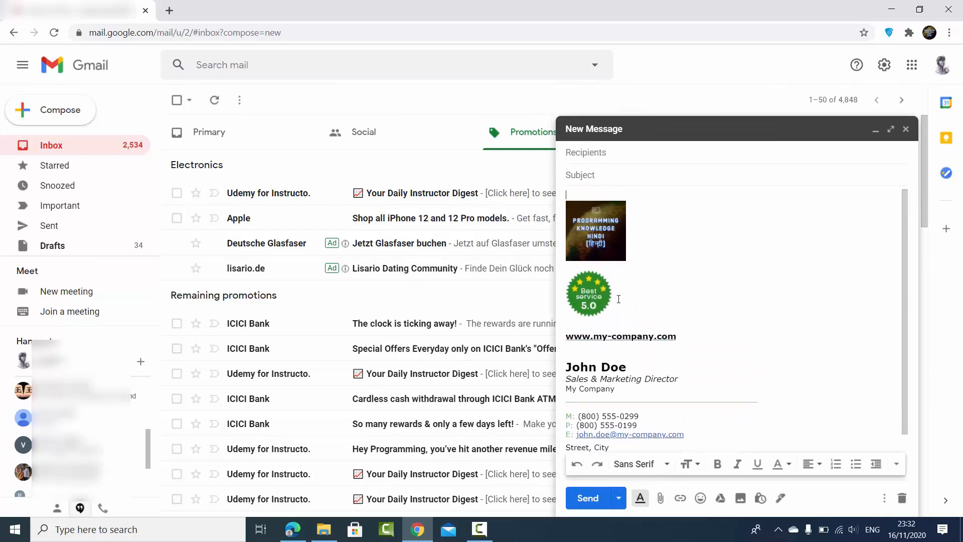
- Write "Hi," in the message body above the signature, with "How are you?" on the line below it
left_click(581, 195)
type("Hi")
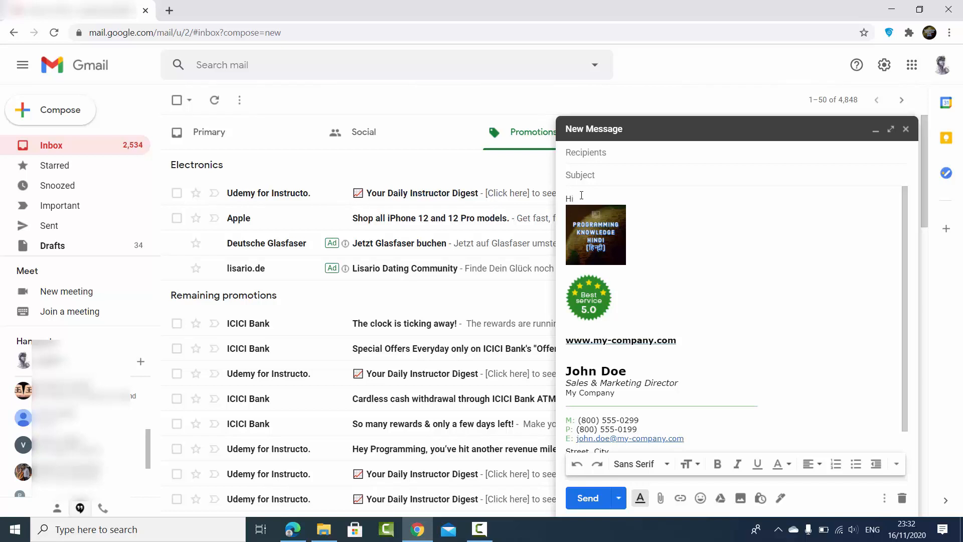
key("Return")
key("Return")
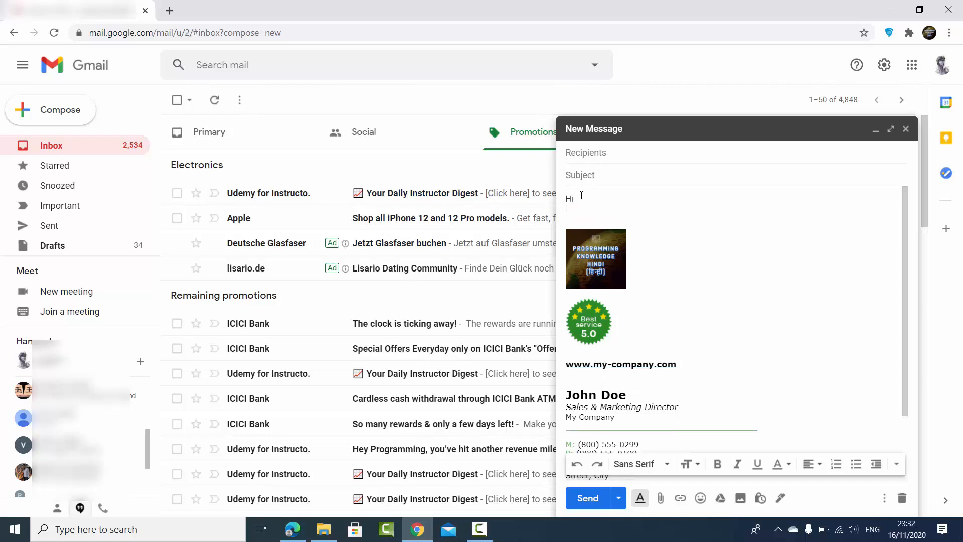
key("BackSpace")
type(",")
key("Down")
type("How")
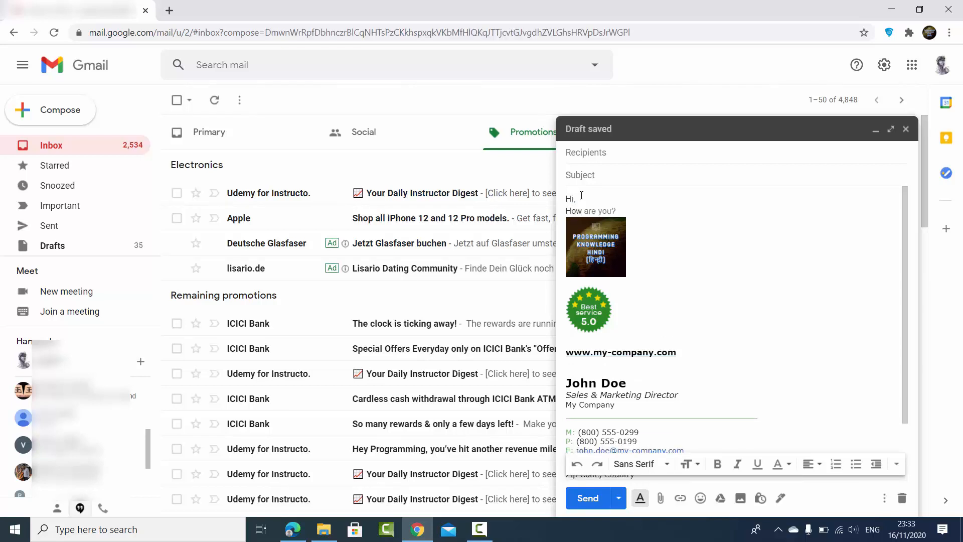
key("Tab")
key("Tab")
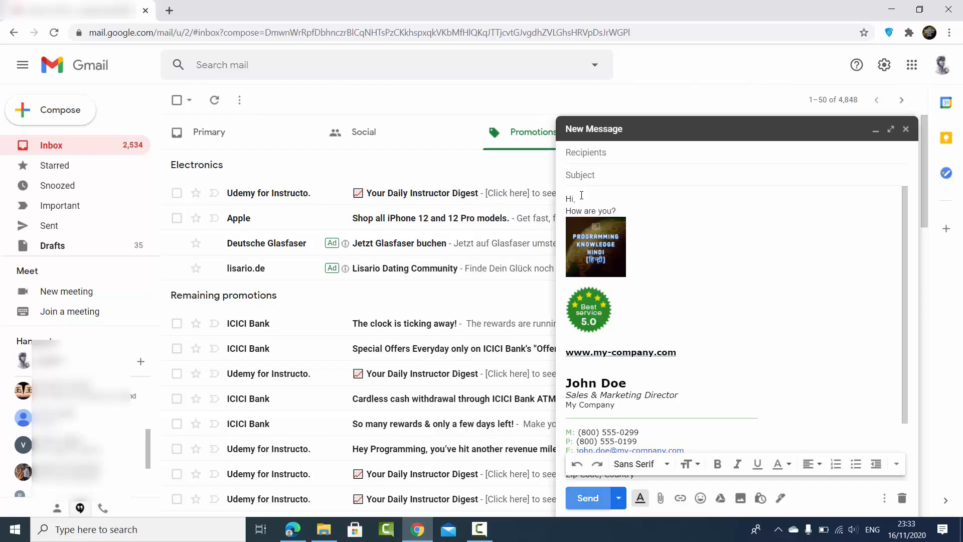
- Add a blank line between "How are you?" and the signature image, and check the message down to the address lines
key("Return")
key("Return")
left_click(622, 213)
key("Return")
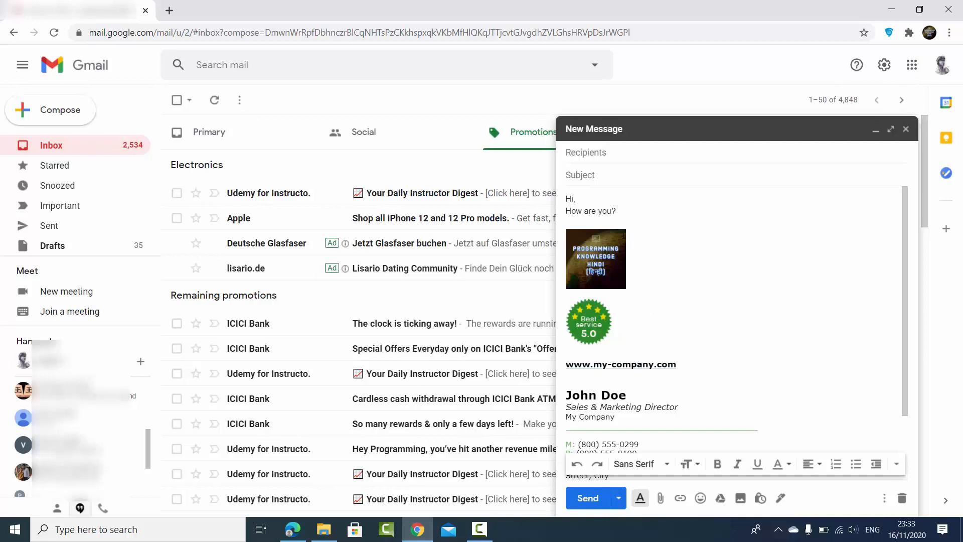
scroll(649, 266, "down", 1)
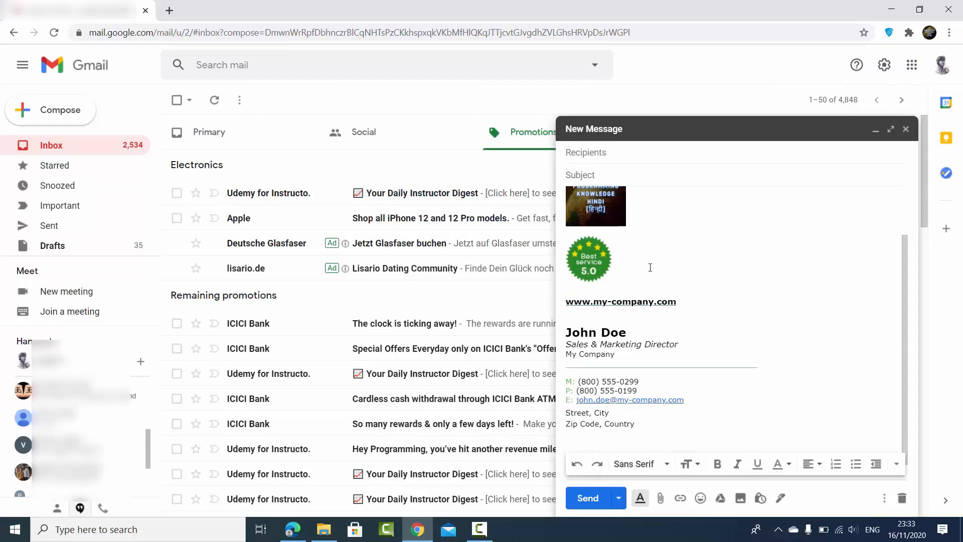
scroll(650, 266, "up", 1)
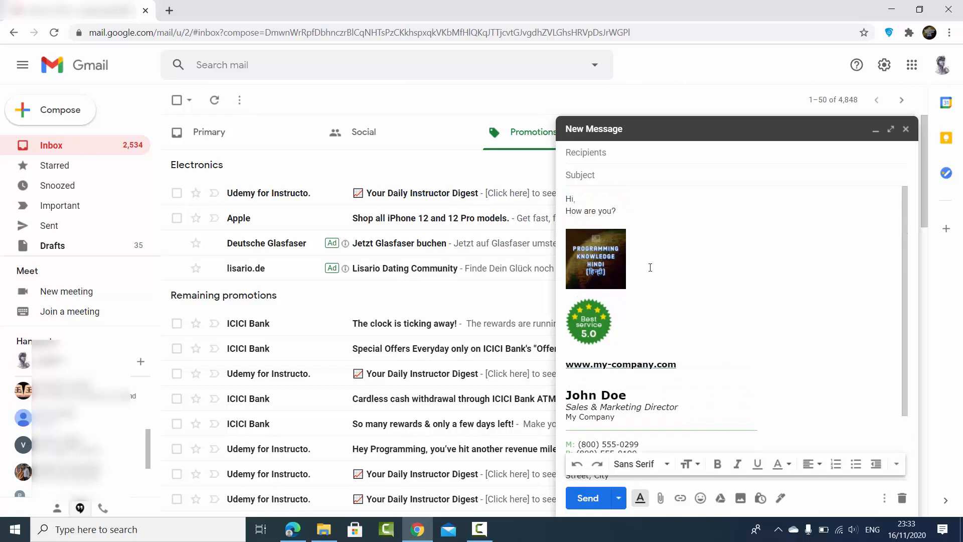